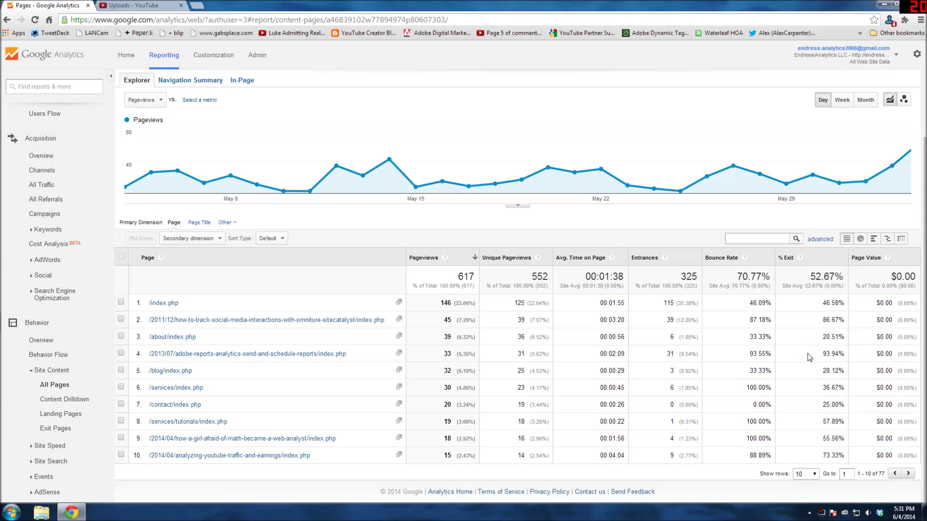
- Start a new custom report from the Customization area
scroll(809, 358, up, 1)
scroll(809, 358, down, 1)
scroll(816, 353, up, 2)
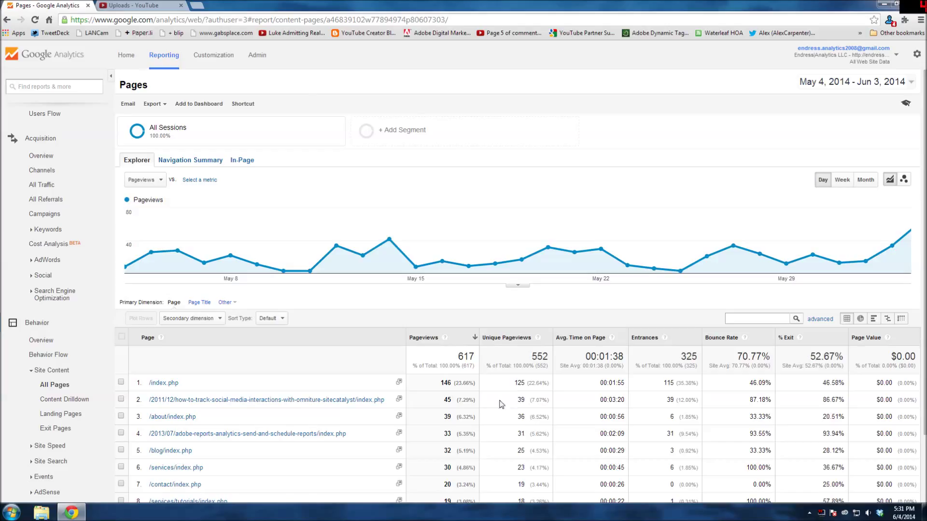
click(218, 63)
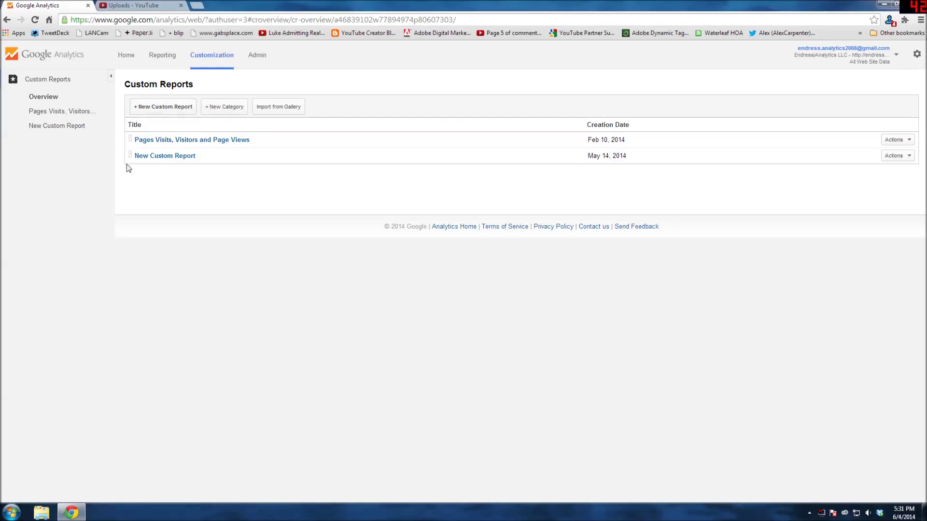
click(158, 107)
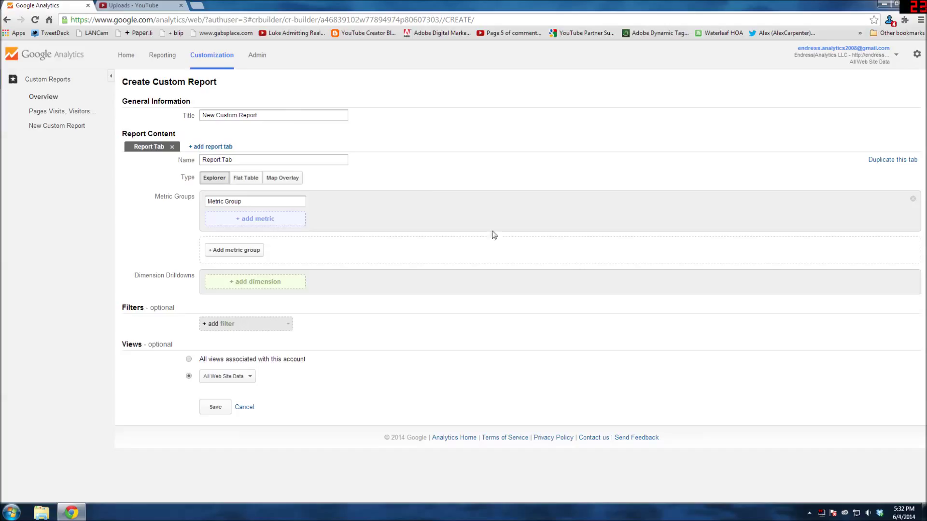
- Replace the default report title with 'Favorite Page Metrics'
drag(258, 115, 202, 115)
text(P)
key(BackSpace)
text(Favorite Page Metrics)
click(268, 286)
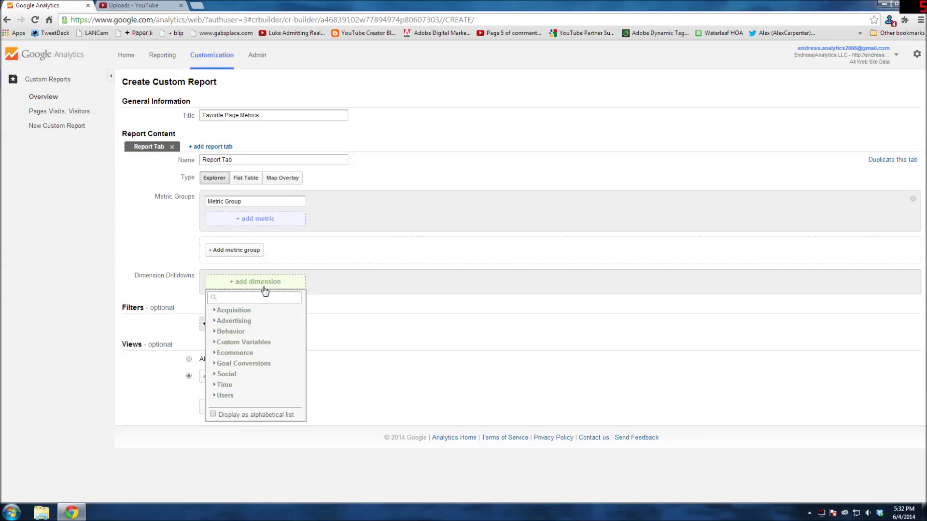
- Add Page as the report's first dimension drilldown
text(Pages)
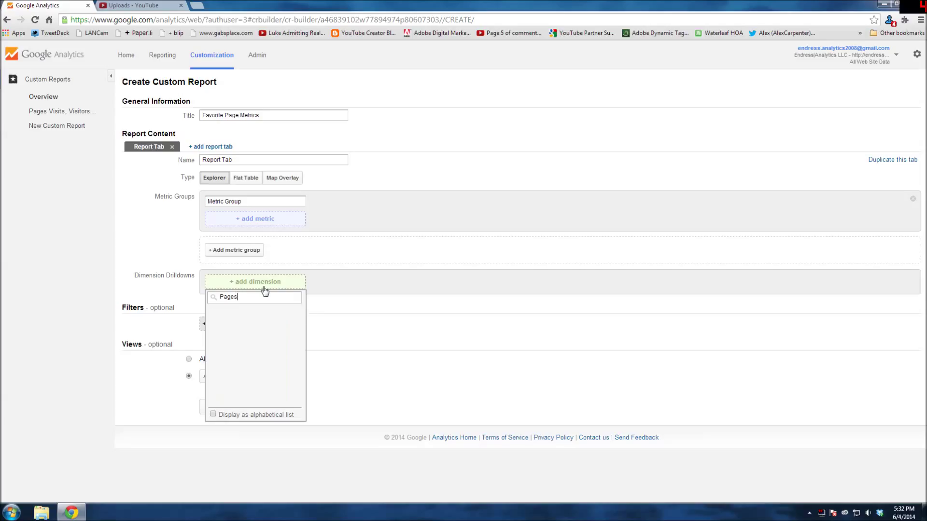
key(BackSpace)
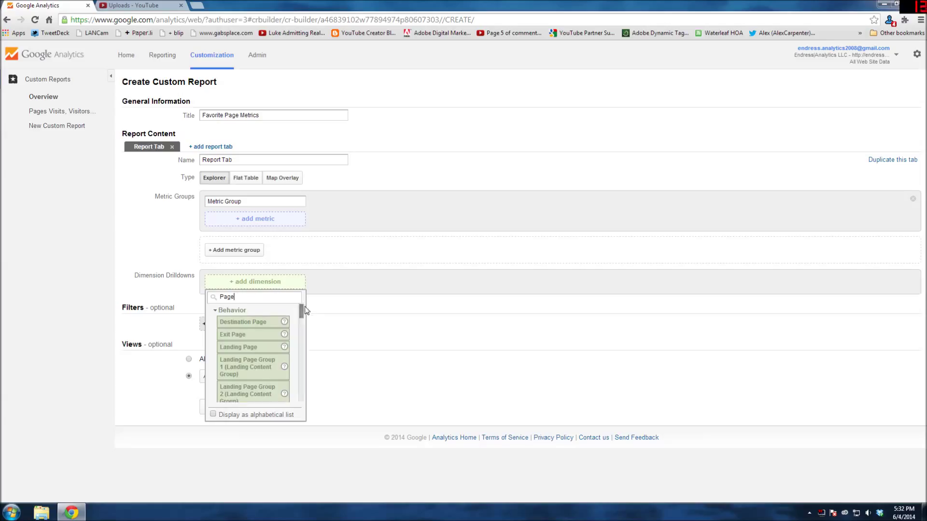
drag(303, 309, 302, 349)
click(259, 358)
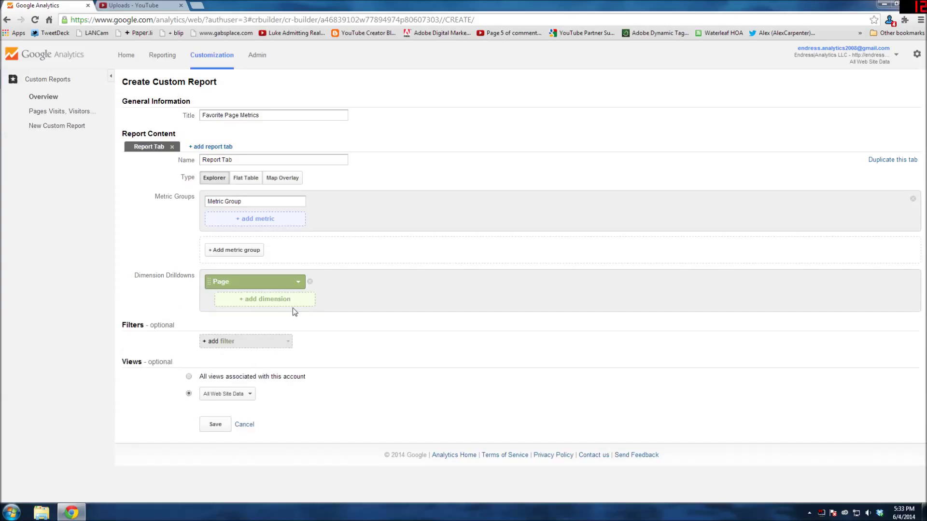
- Nest Page Title beneath Page as the second drilldown
click(259, 305)
text(page tit)
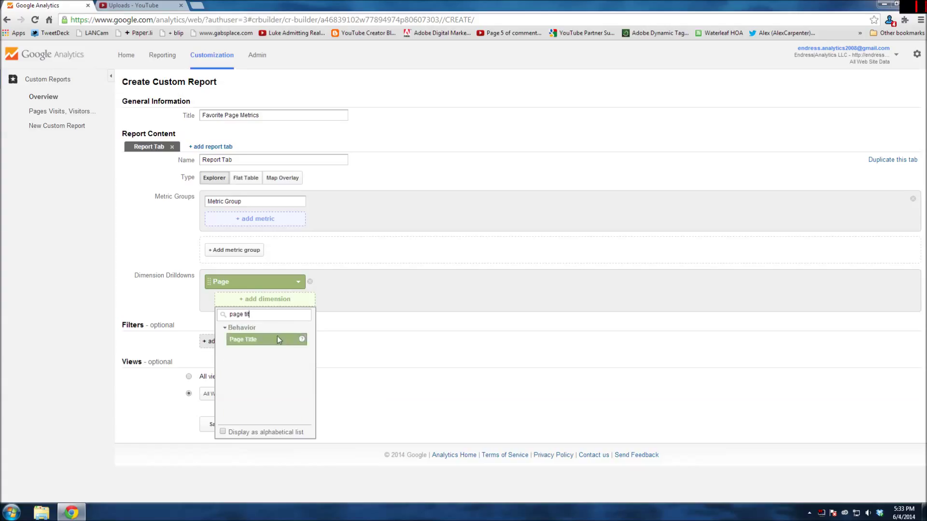
click(277, 338)
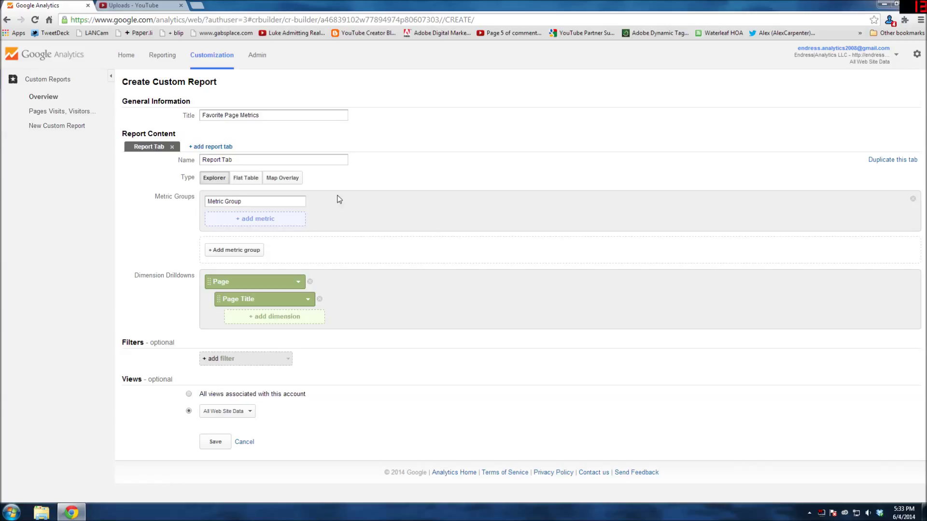
click(263, 221)
- Add Pageviews and Sessions as the first two report metrics
text(pa)
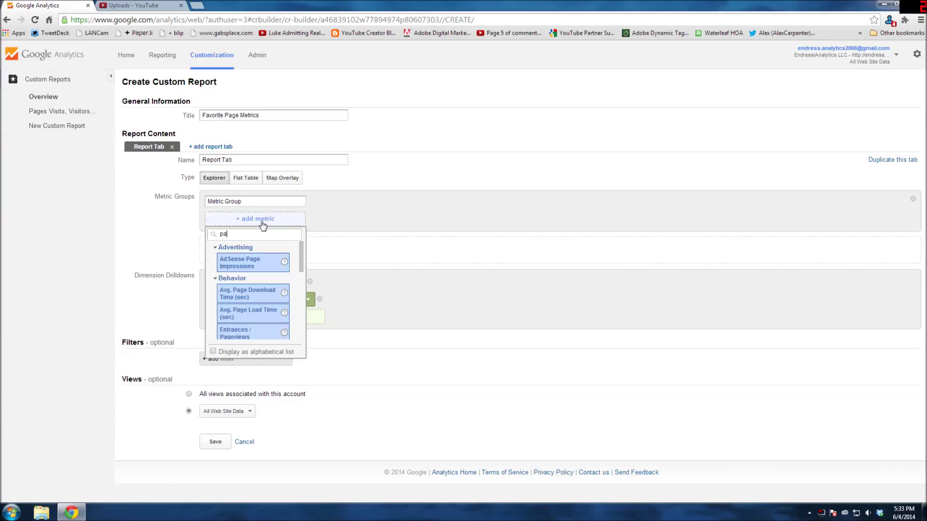
text(geview)
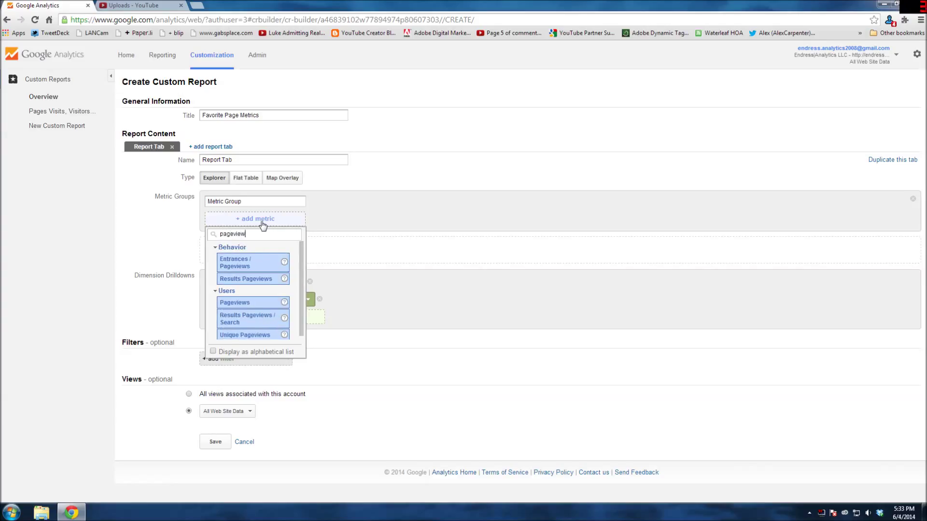
text(s)
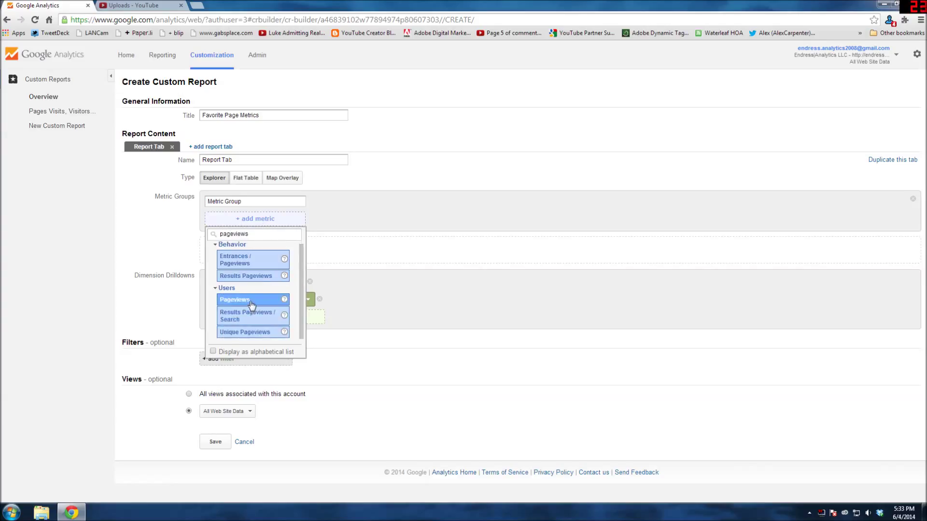
click(251, 300)
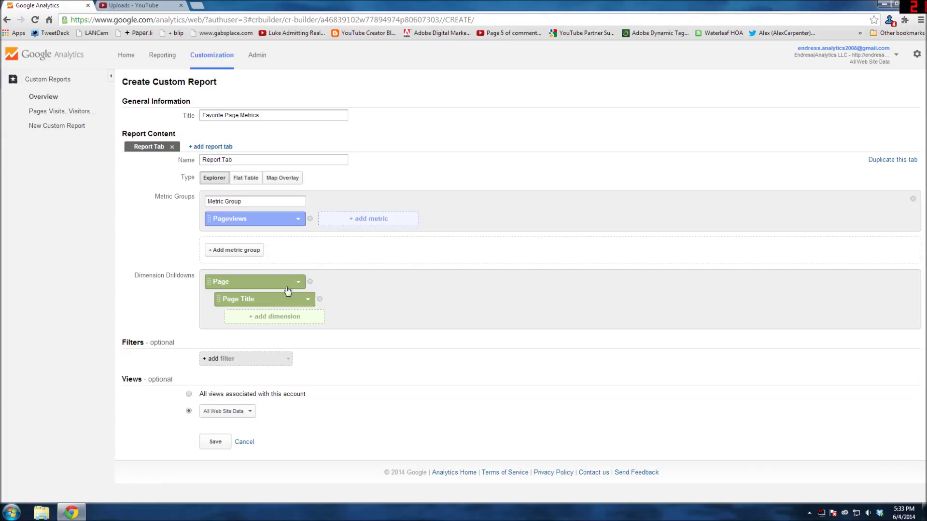
click(373, 225)
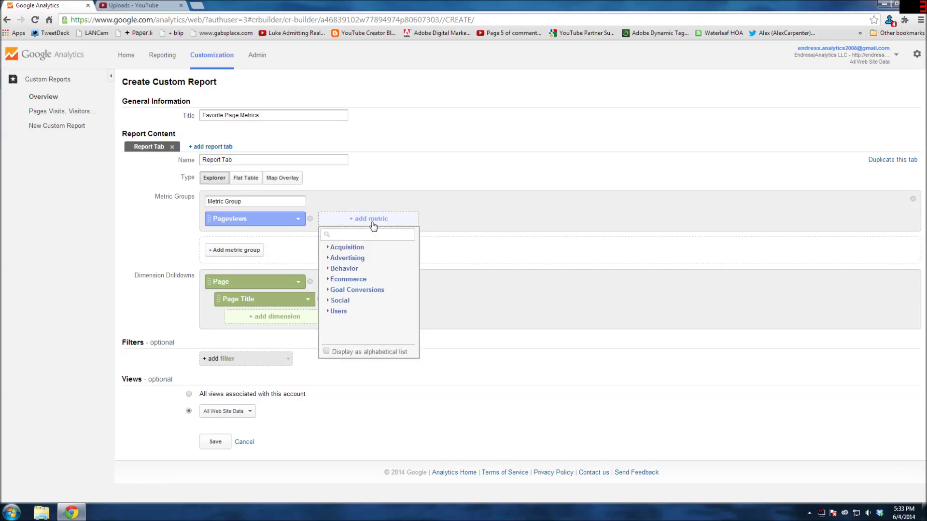
text(sess)
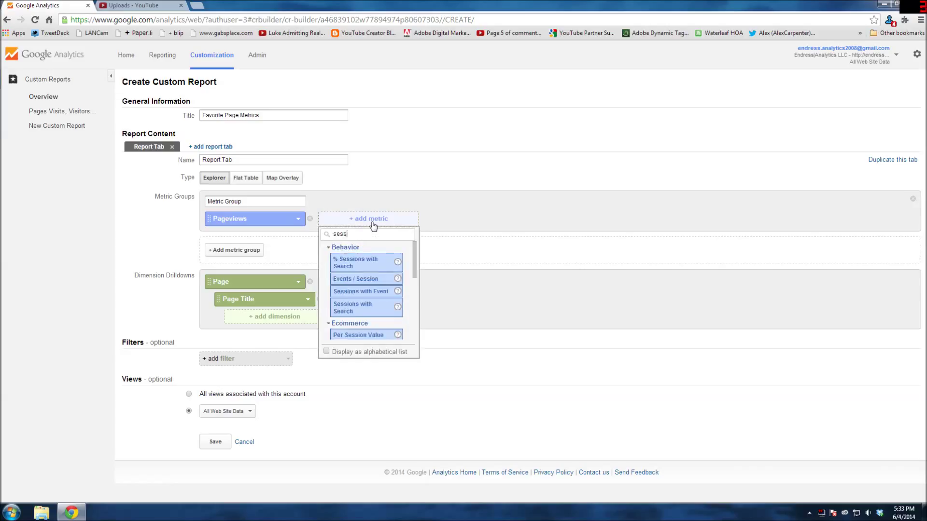
text(ions)
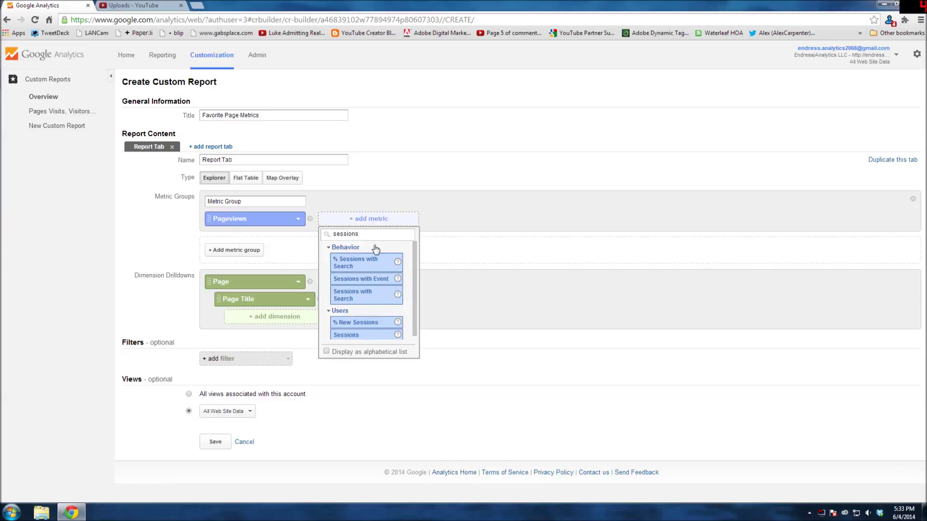
click(370, 334)
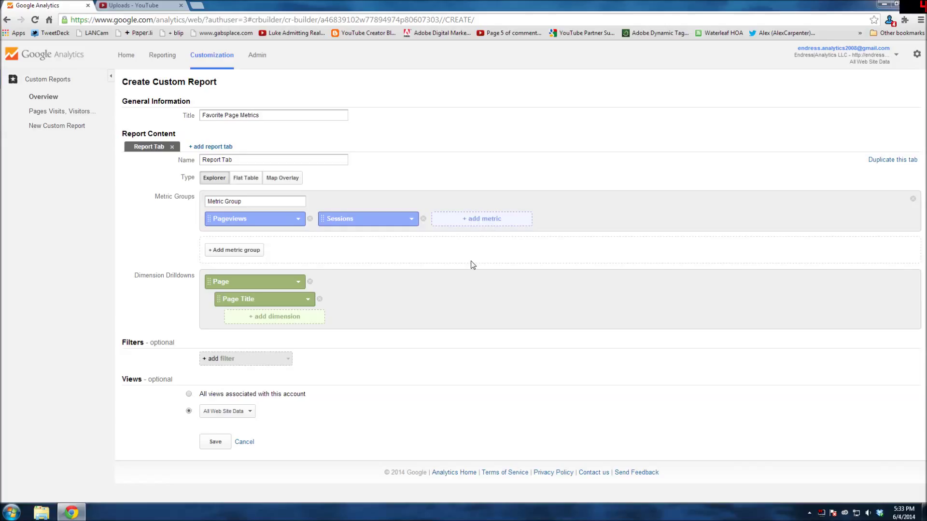
- Add Users and New Users as the third and fourth metrics
click(473, 227)
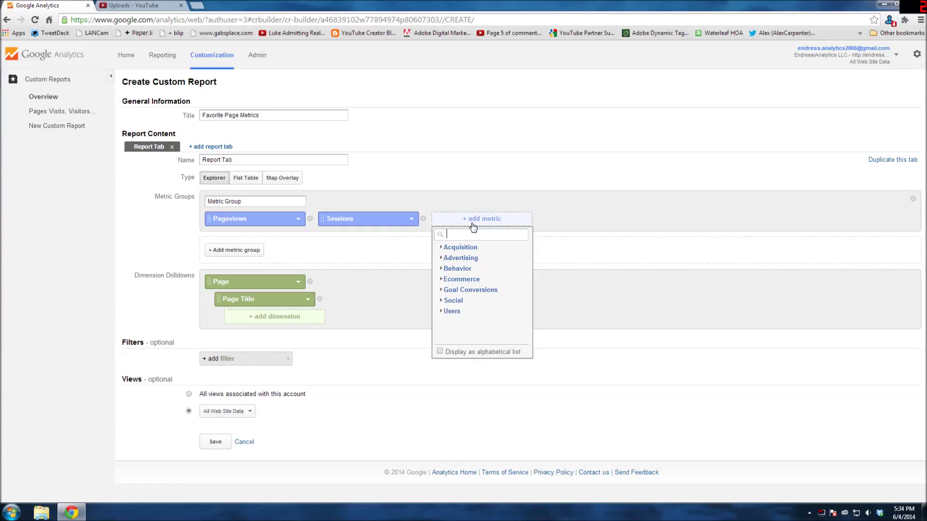
text(Users)
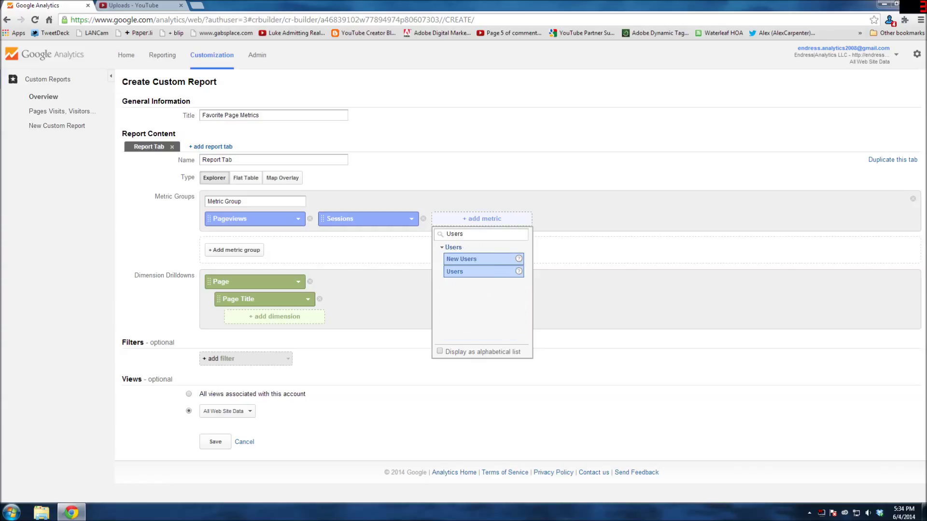
click(469, 272)
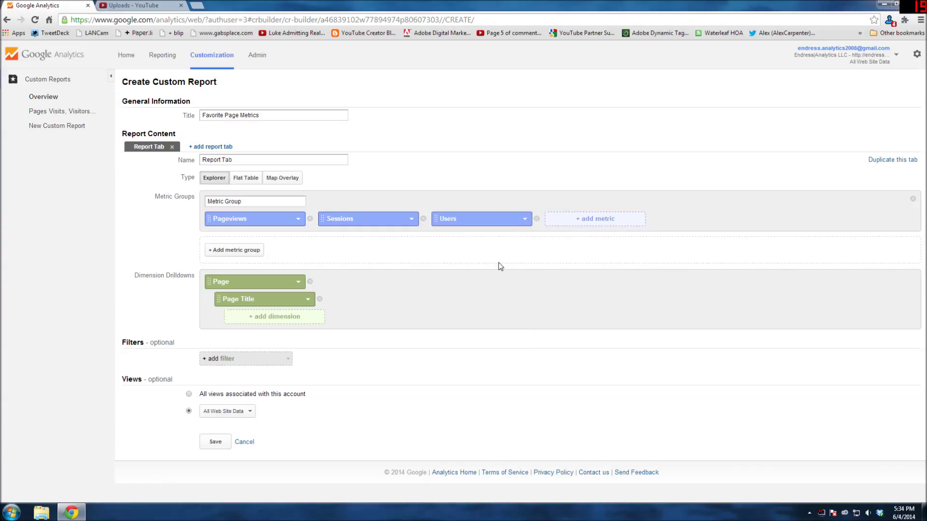
click(582, 225)
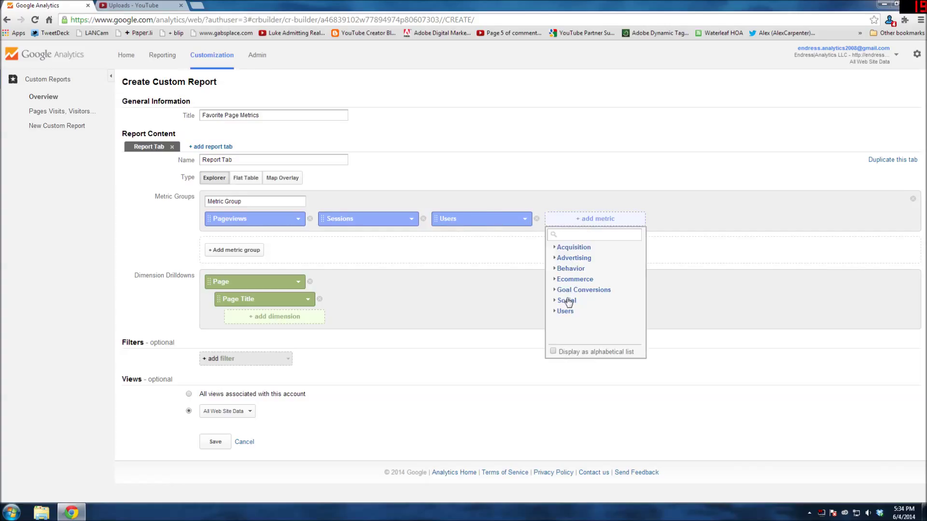
text(new u)
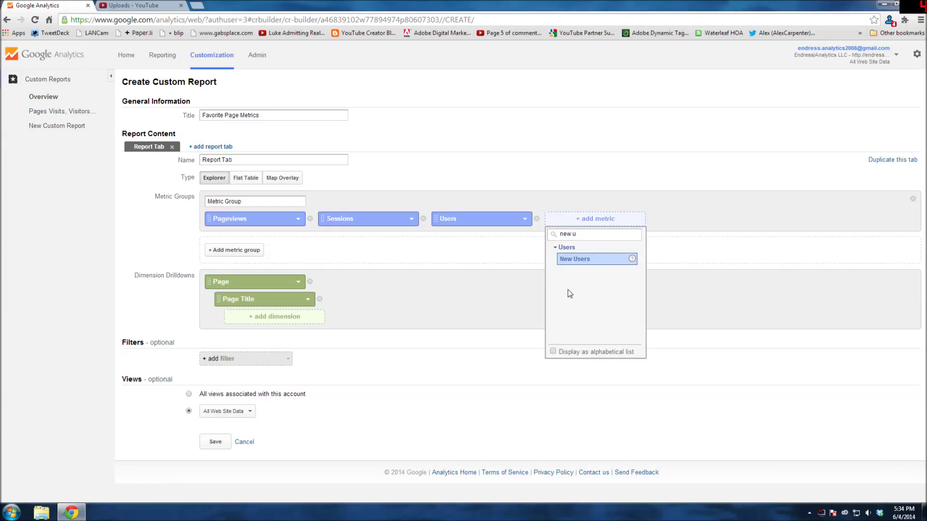
click(574, 262)
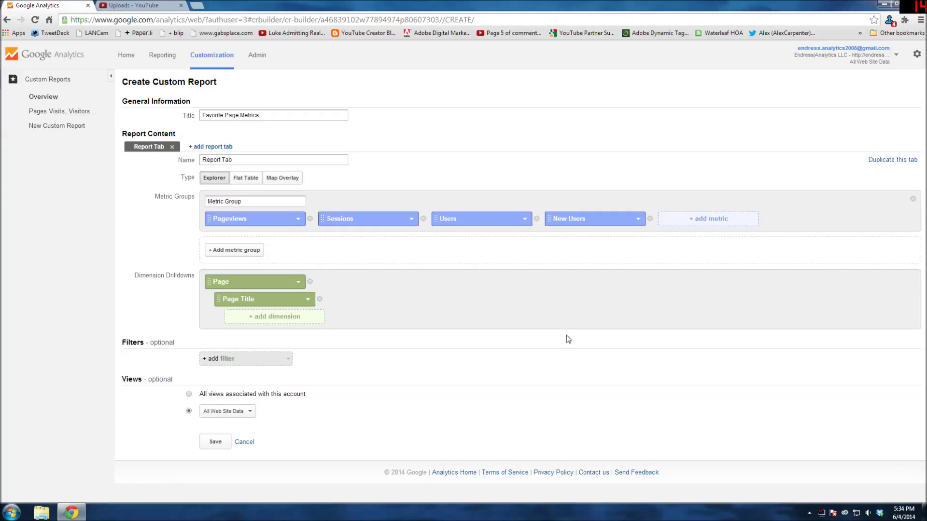
click(702, 221)
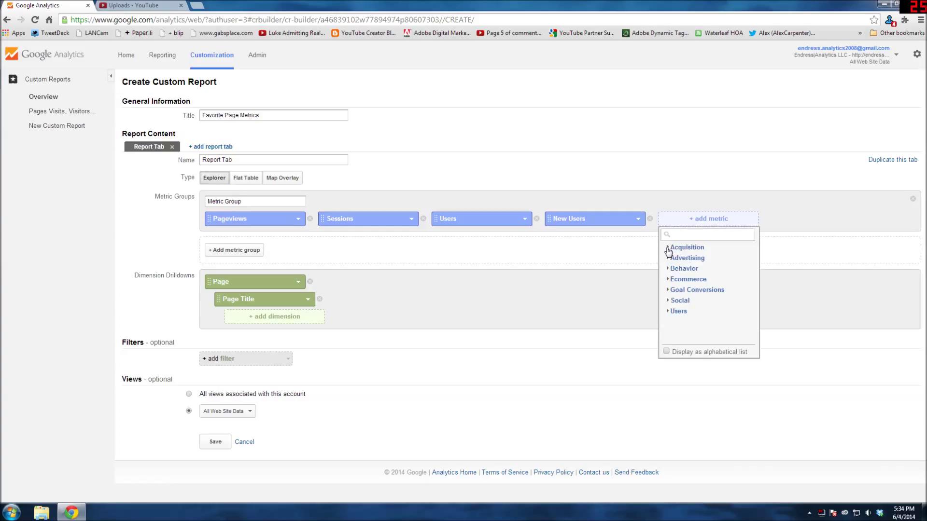
click(669, 249)
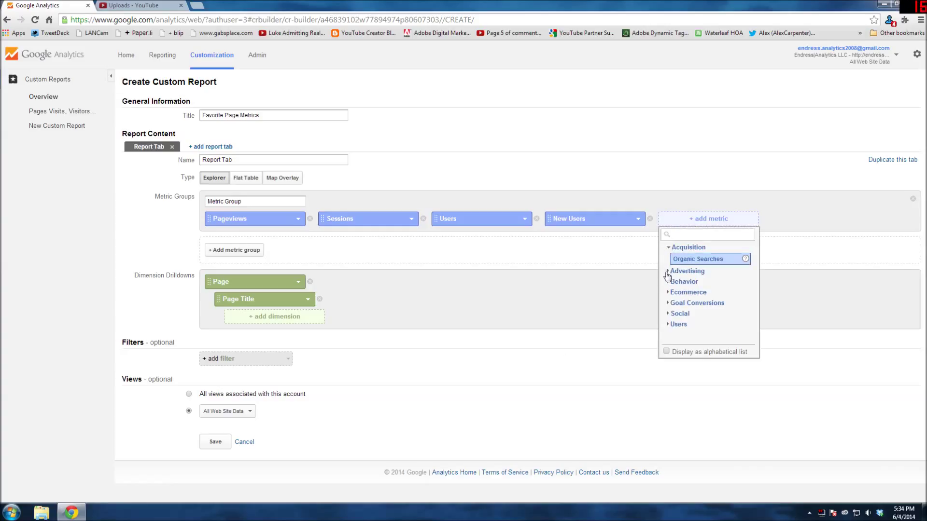
click(669, 248)
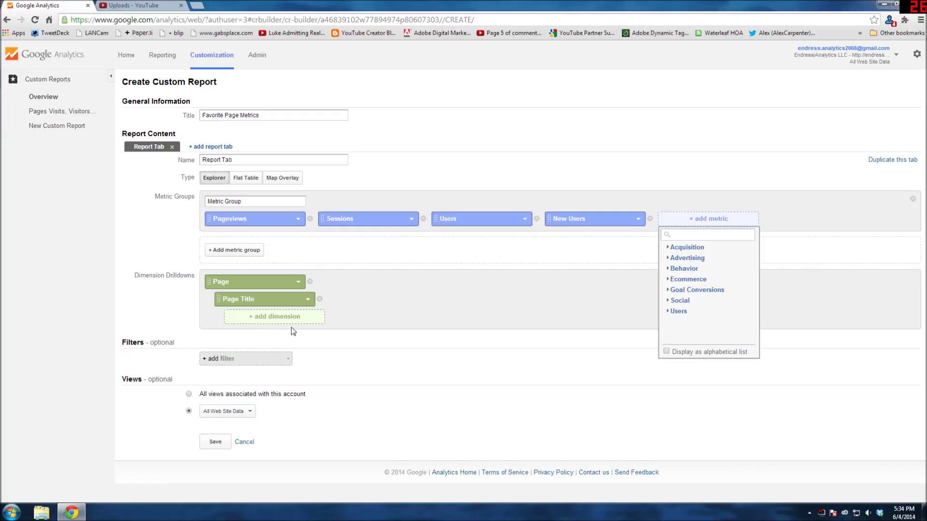
click(667, 291)
click(666, 291)
click(531, 350)
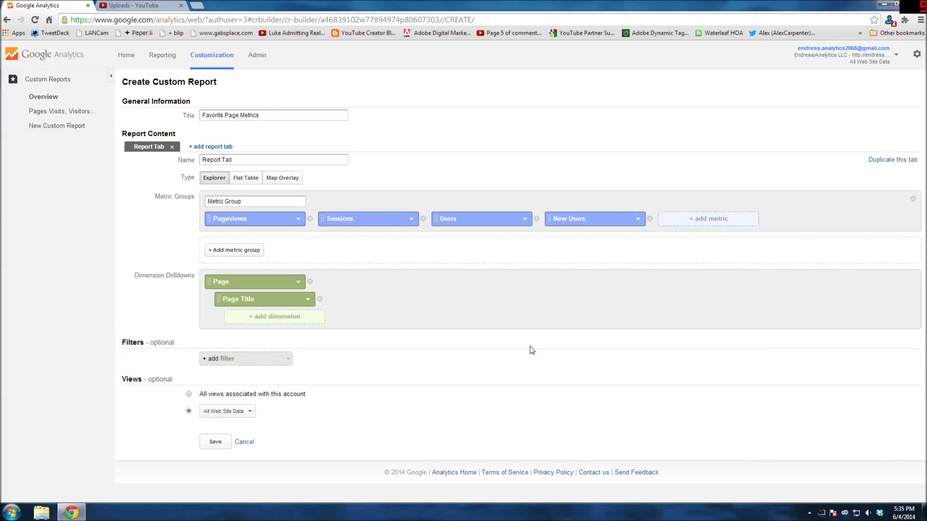
click(246, 362)
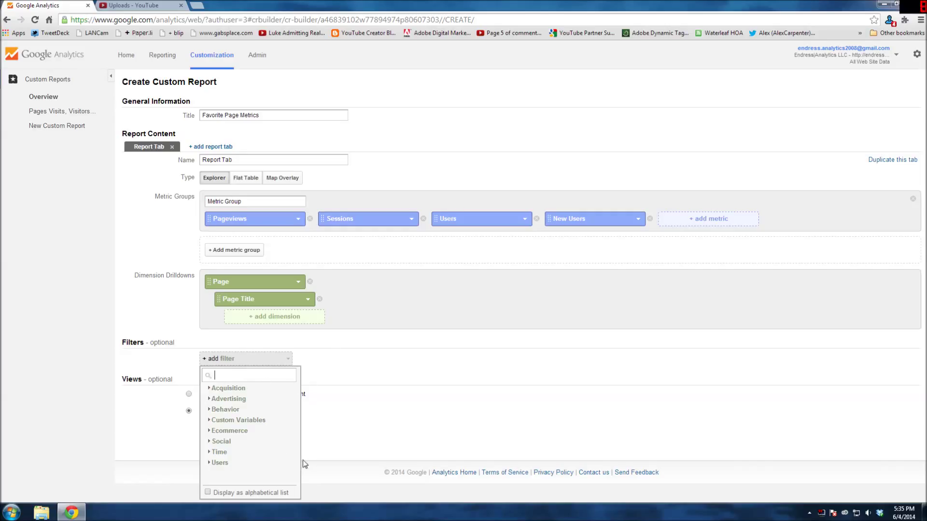
- Add an Include filter on the Page dimension under Behavior
text(page)
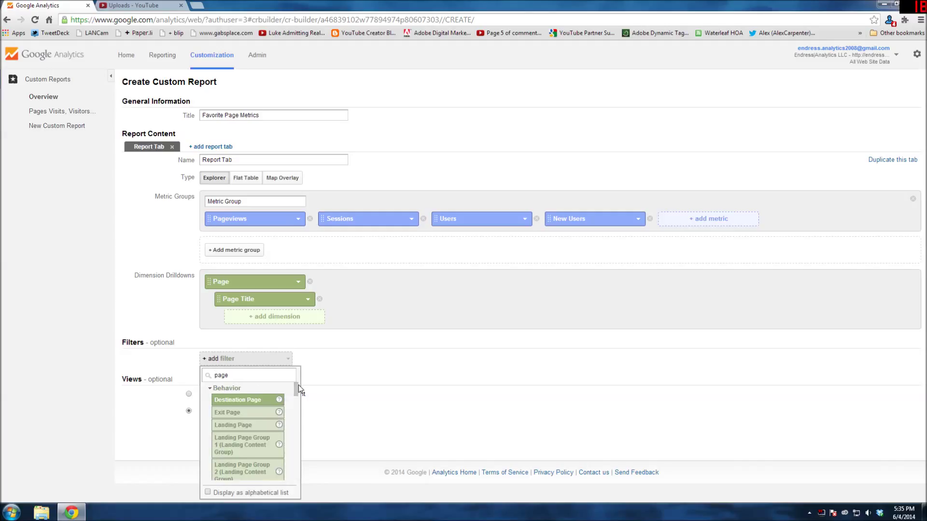
drag(297, 385, 294, 430)
click(231, 398)
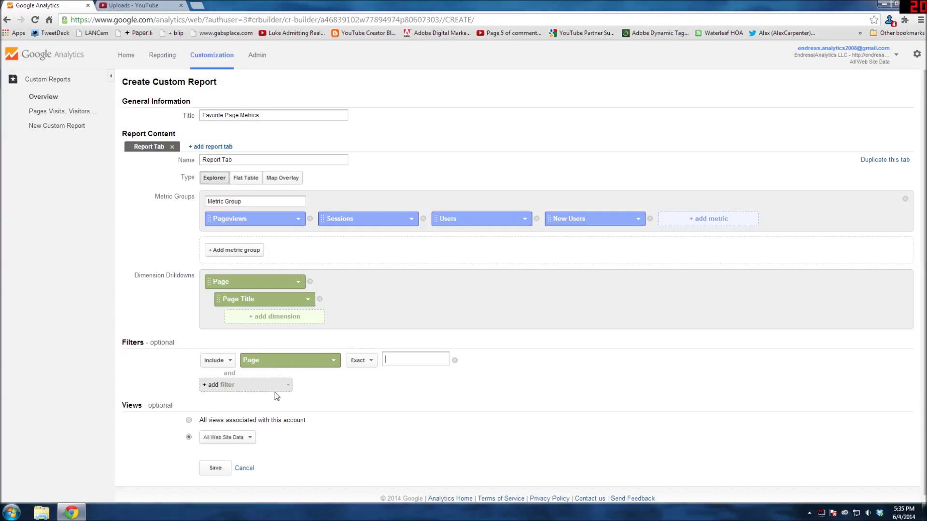
click(369, 364)
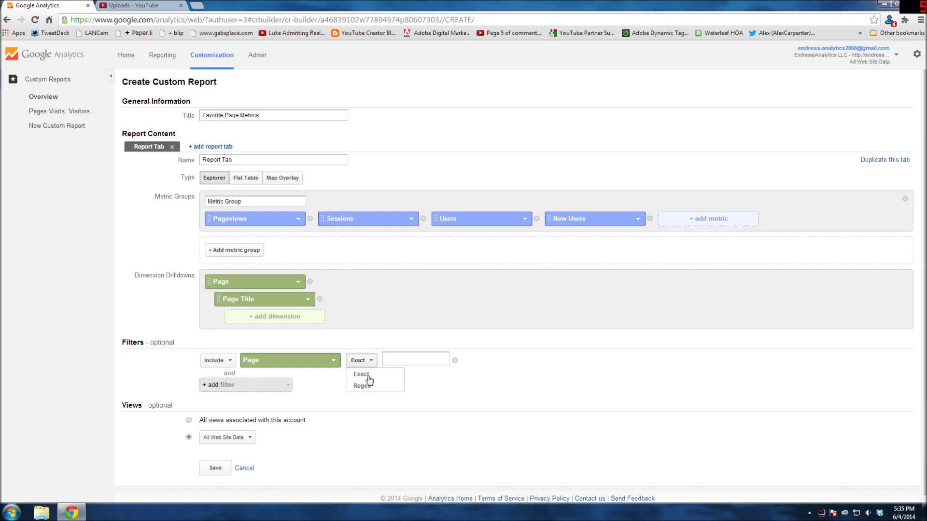
- Switch the Page filter to Regex and enter the pattern ^/2011/.*
click(370, 387)
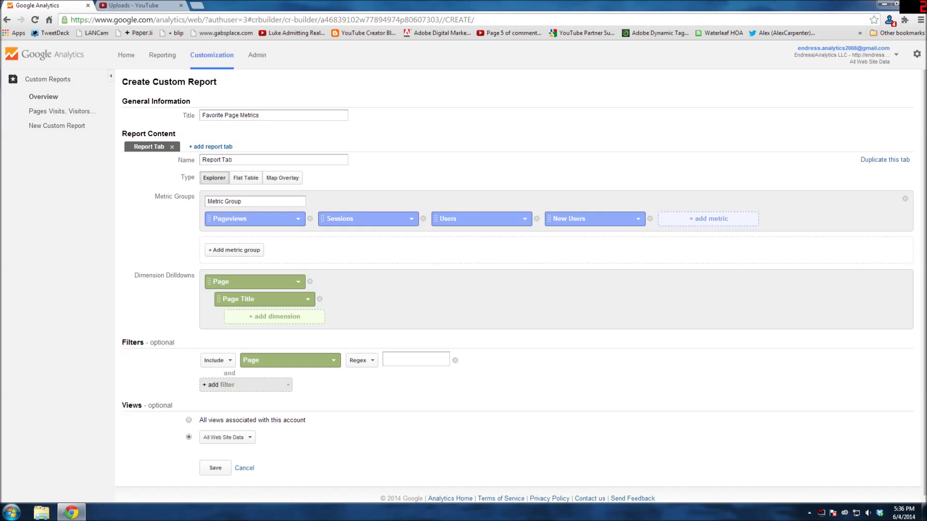
text(^)
text(/2011/.*)
key(shift+Left)
key(shift+Left)
- Save the report and set its date range to Jan 1 – Jun 3, 2014
click(213, 469)
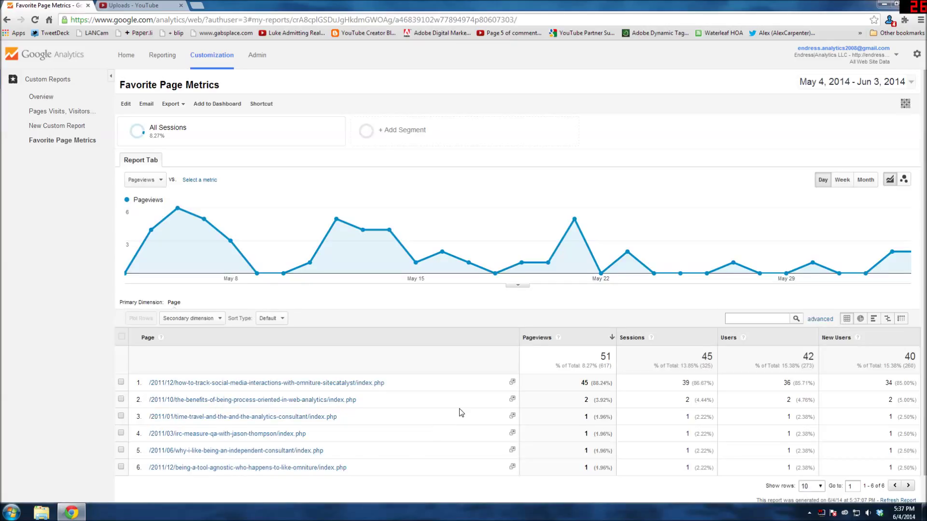
click(910, 82)
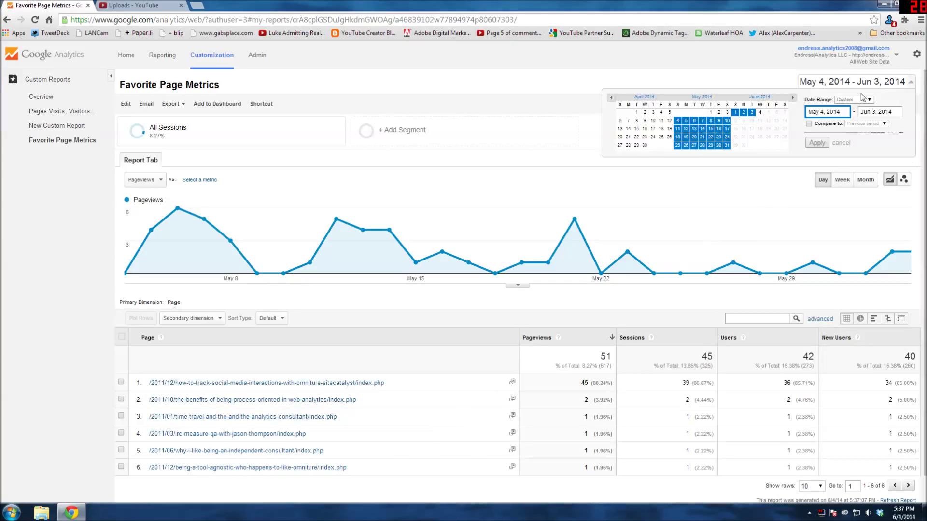
click(611, 98)
click(610, 98)
click(610, 98)
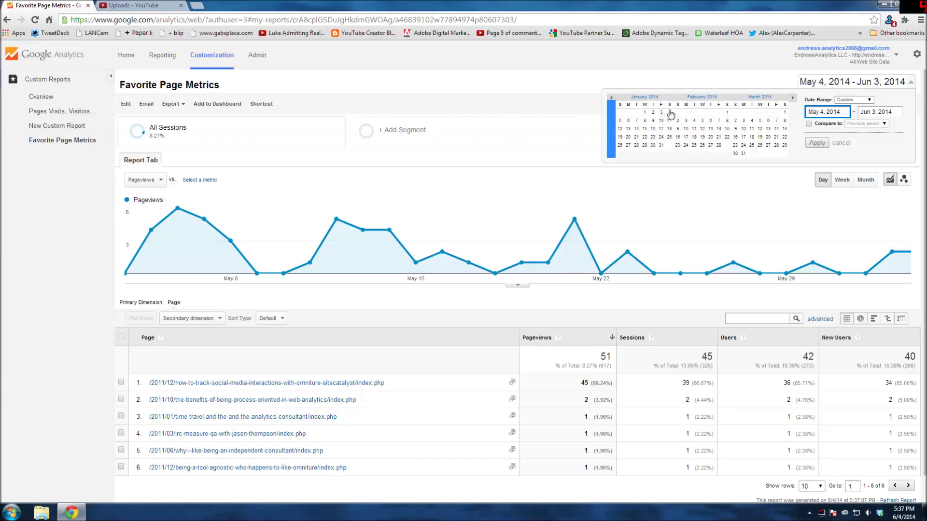
click(644, 113)
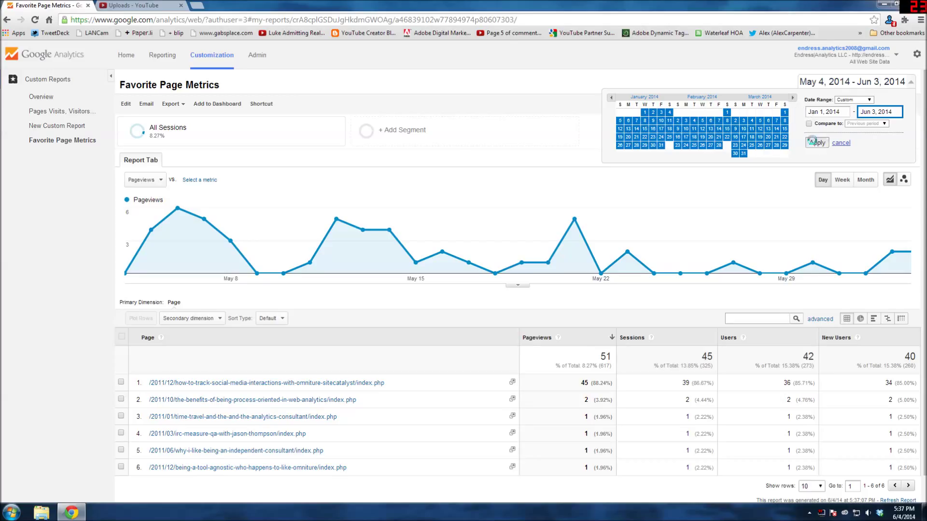
click(817, 143)
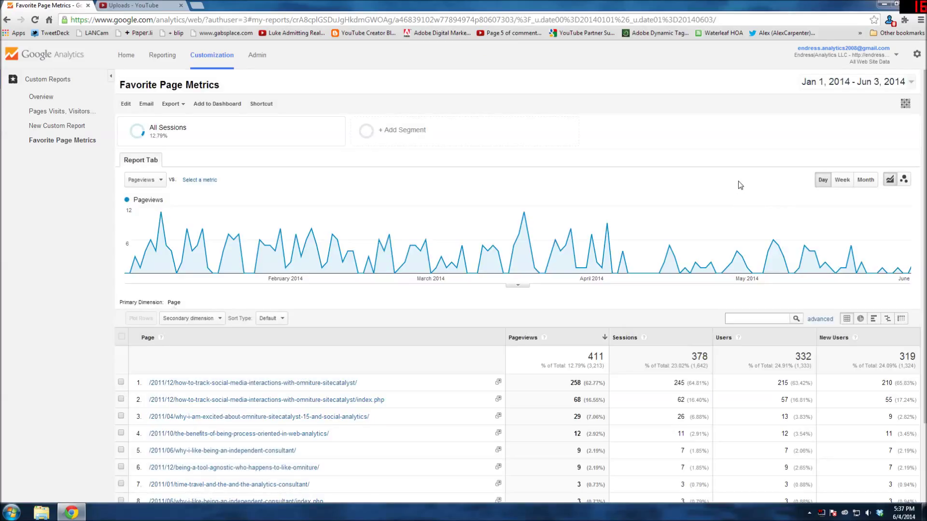
- Scroll through the report's 22 listed 2011 pages totalling 411 pageviews
scroll(740, 184, down, 1)
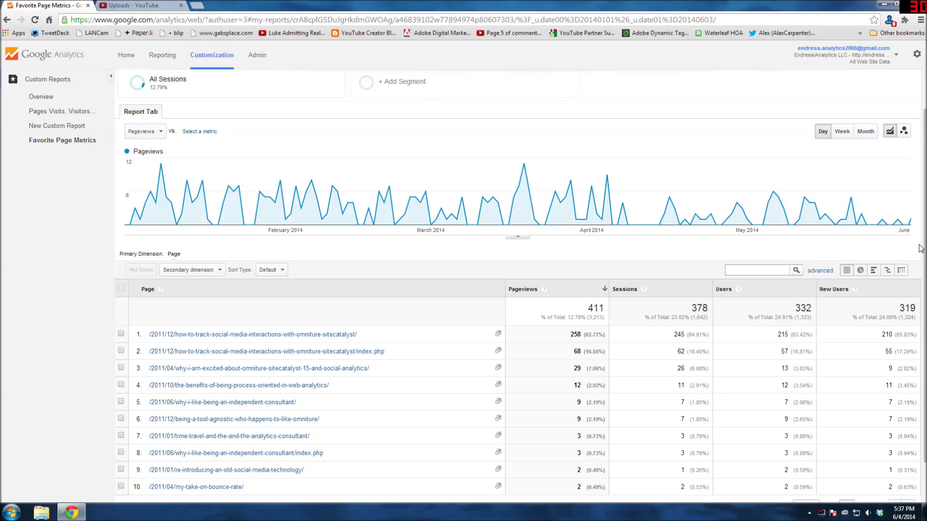
scroll(920, 246, down, 1)
scroll(919, 246, down, 1)
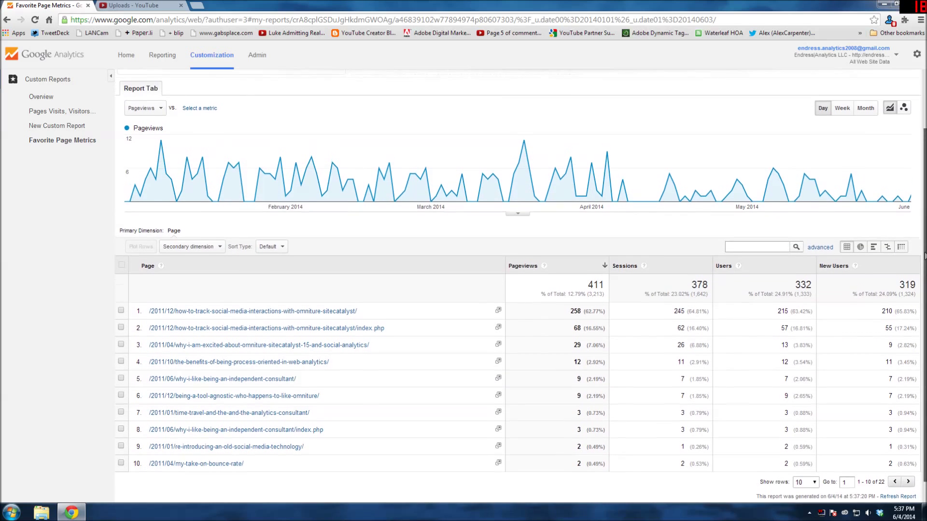
scroll(549, 325, up, 1)
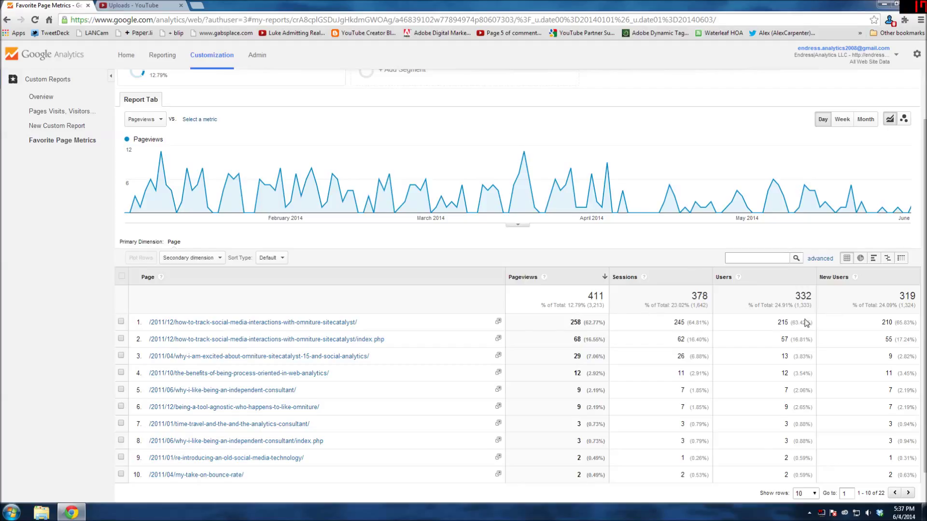
scroll(437, 366, down, 1)
scroll(436, 367, up, 3)
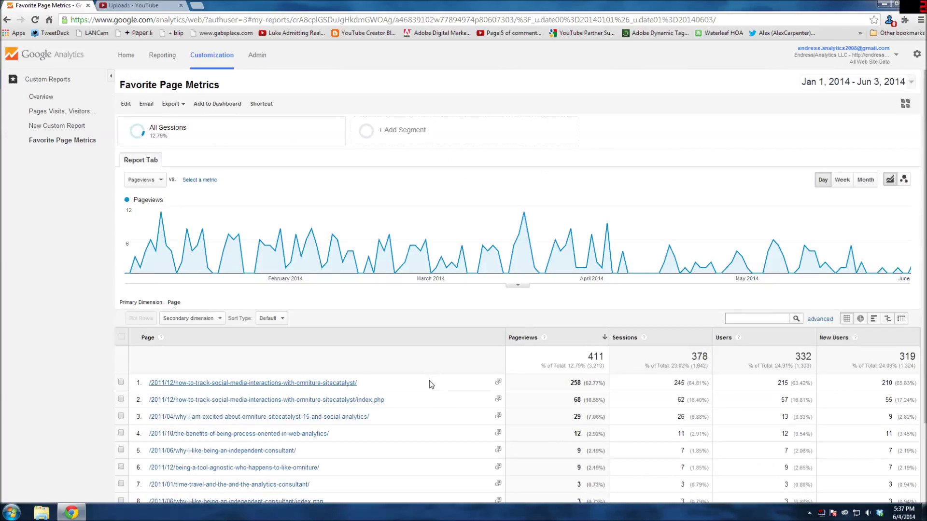
scroll(432, 383, down, 1)
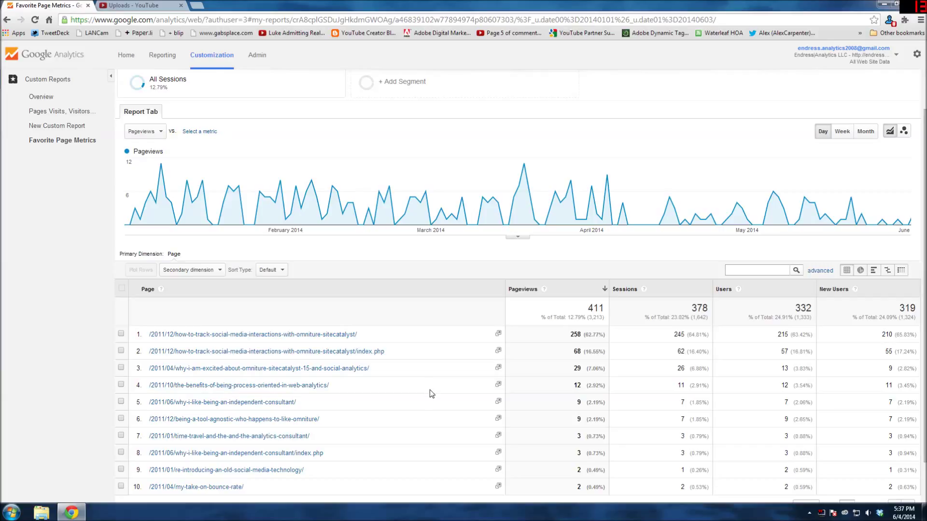